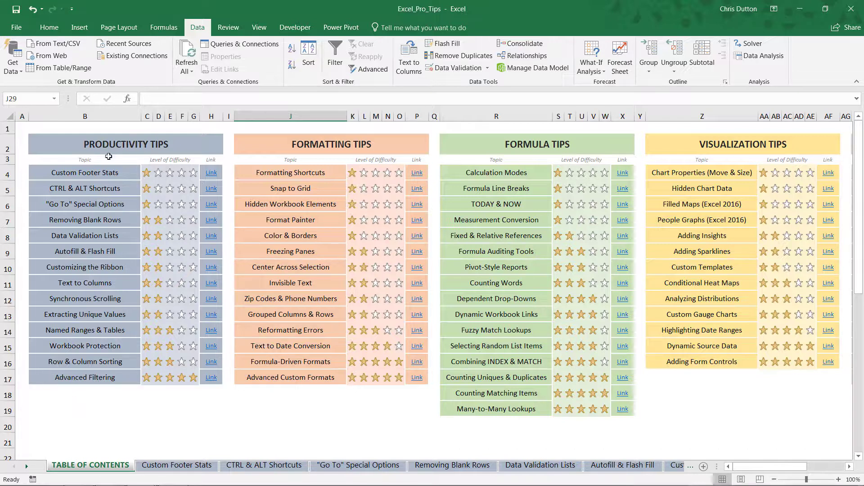
- Go to the Advanced Filtering sheet and highlight the movie data table
left_click(211, 379)
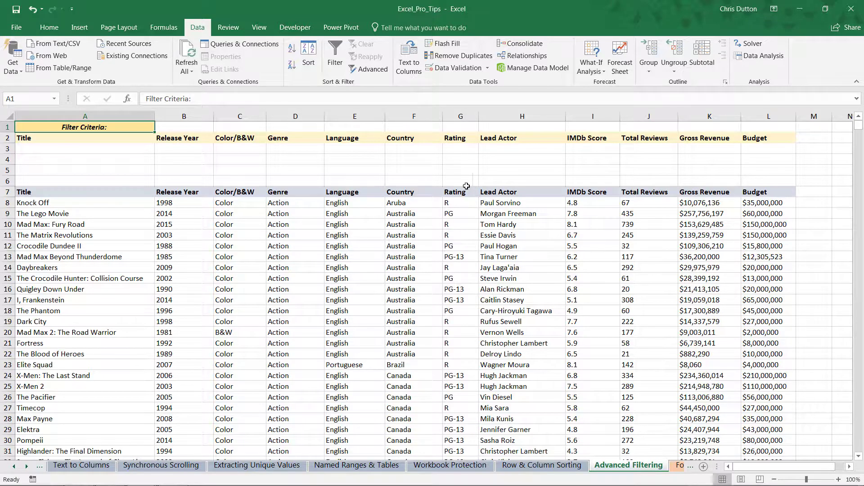
left_click_drag(91, 196, 790, 411)
scroll(555, 348, "down", 7)
scroll(555, 348, "up", 7)
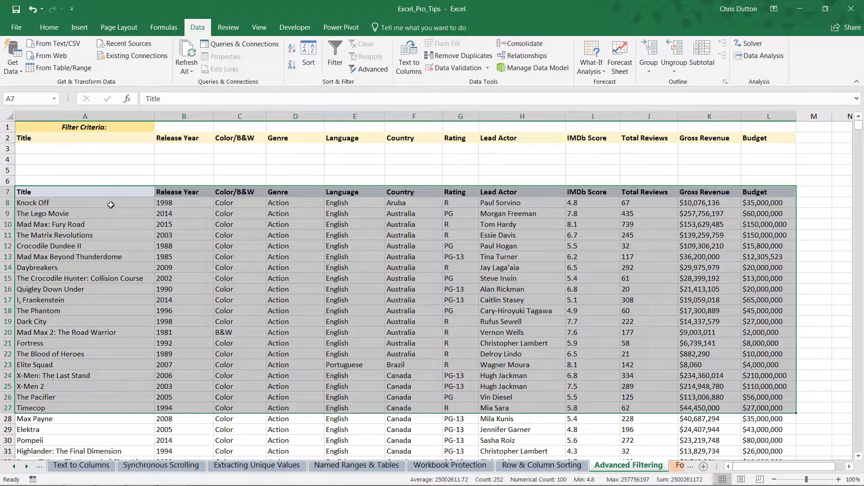
left_click(112, 215)
- Highlight the Filter Criteria block, its header row, and the movie table again
left_click_drag(81, 126, 773, 166)
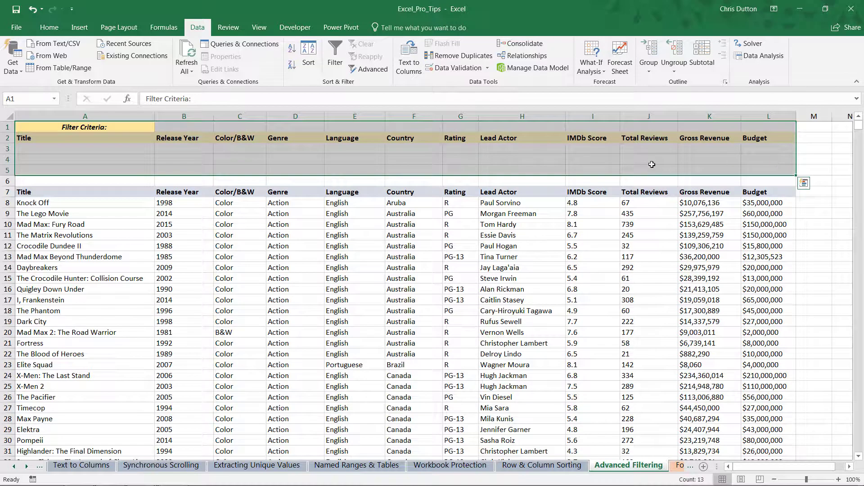
left_click(391, 167)
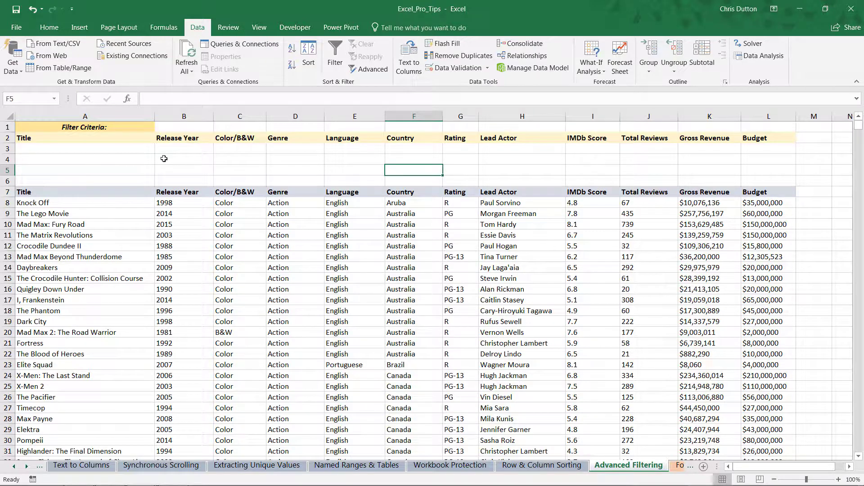
left_click_drag(66, 139, 772, 140)
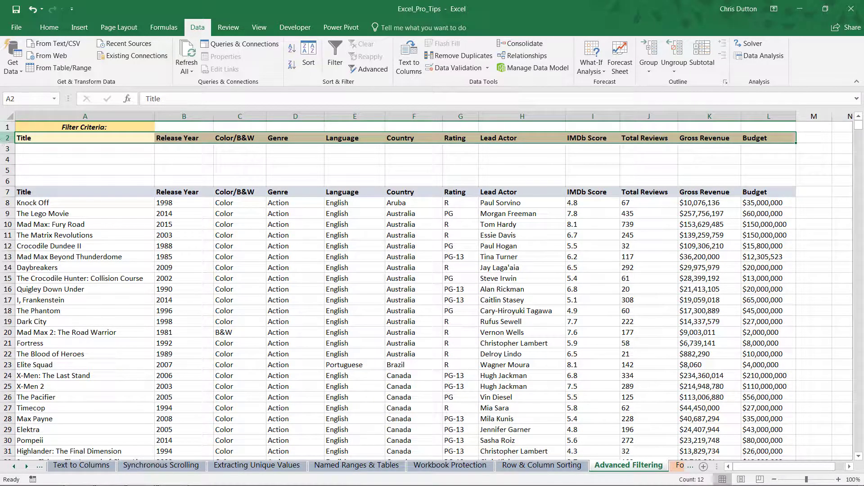
left_click(113, 148)
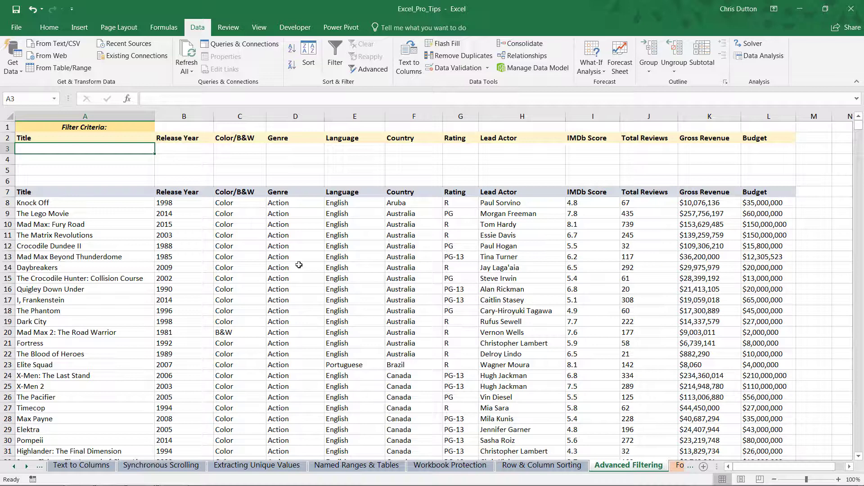
left_click_drag(27, 193, 766, 425)
left_click(400, 319)
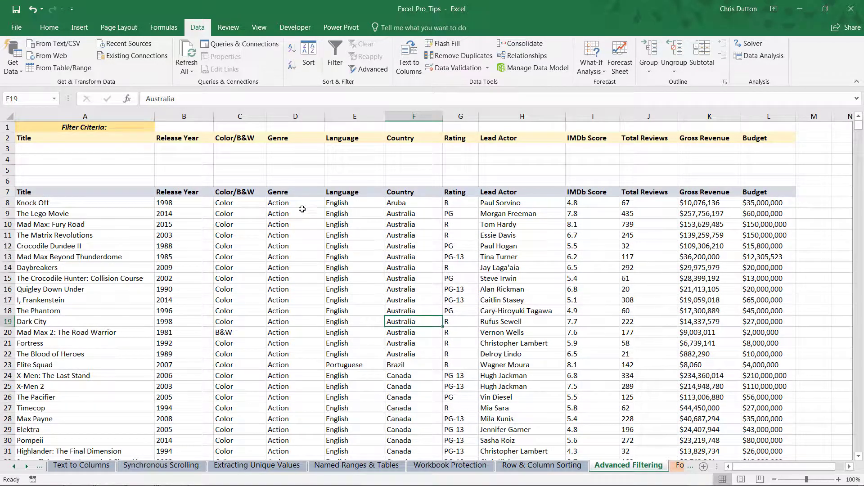
- Enter Biography as the Genre criterion in D3
left_click(278, 150)
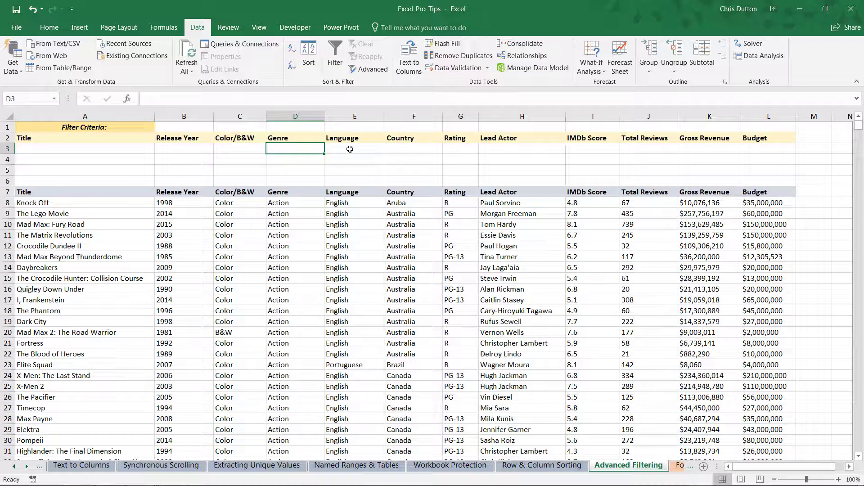
type("B")
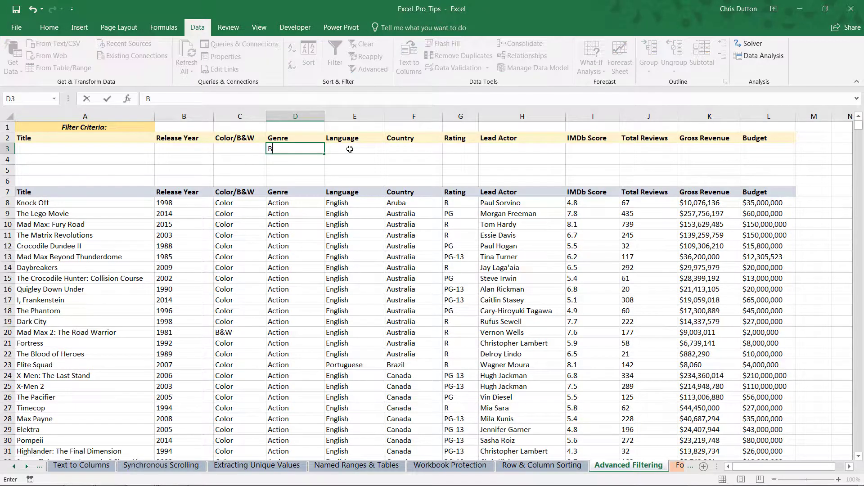
type("iography")
key("Return")
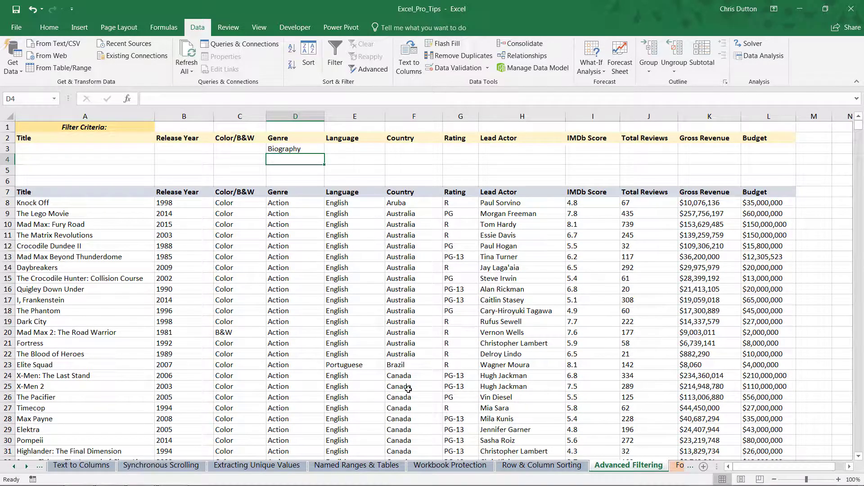
- Run Advanced Filter in place with criteria range A2:L3, leaving 204 Biography records
left_click(232, 323)
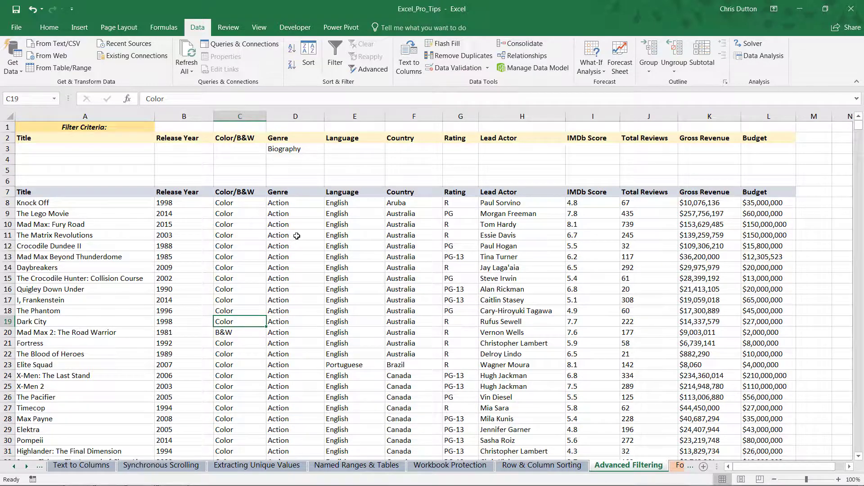
left_click(368, 69)
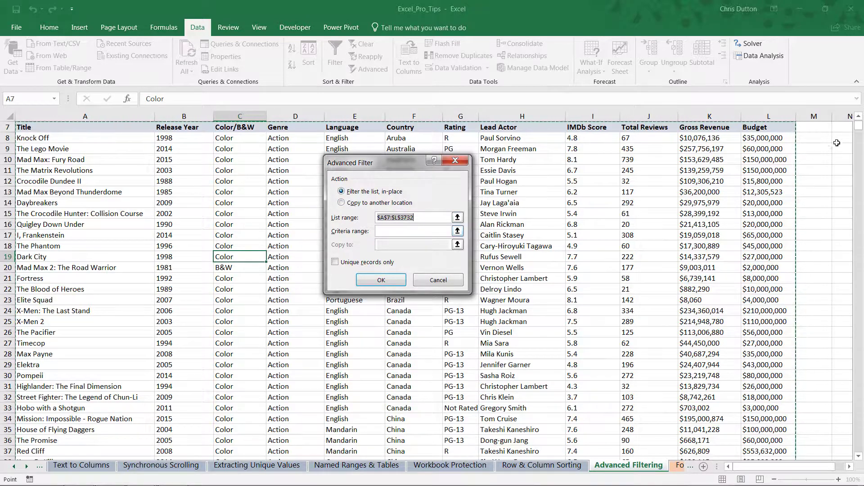
mouse_move(859, 130)
left_mouse_down()
mouse_move(859, 450)
mouse_move(849, 293)
mouse_move(858, 126)
left_mouse_up()
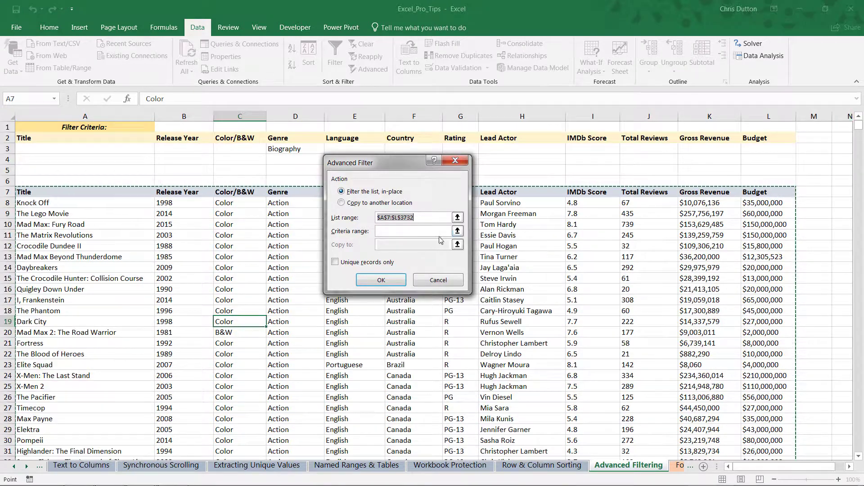
left_click(457, 231)
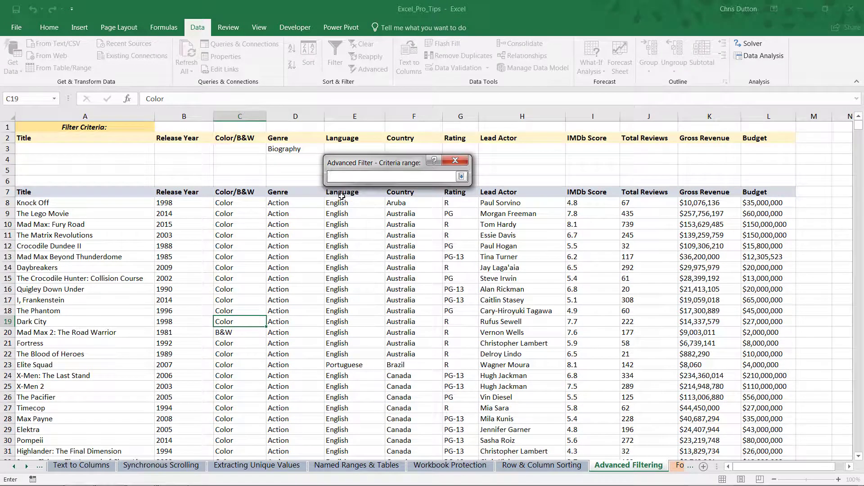
left_click_drag(32, 137, 765, 143)
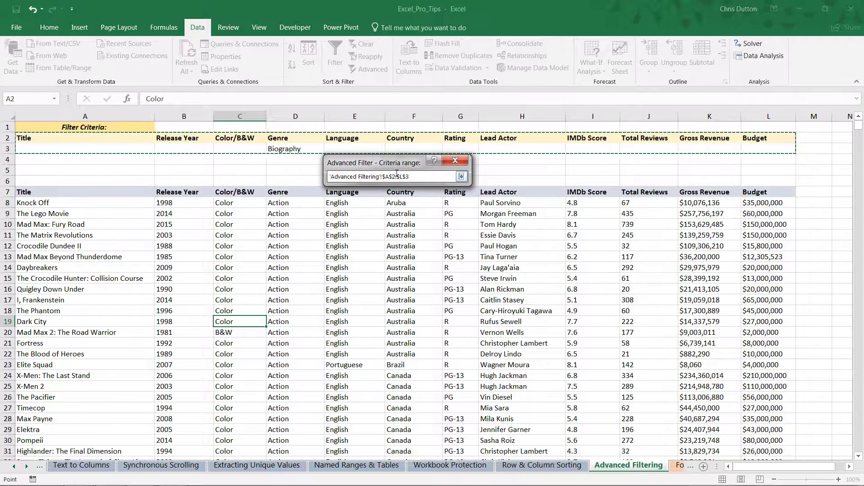
left_click(461, 176)
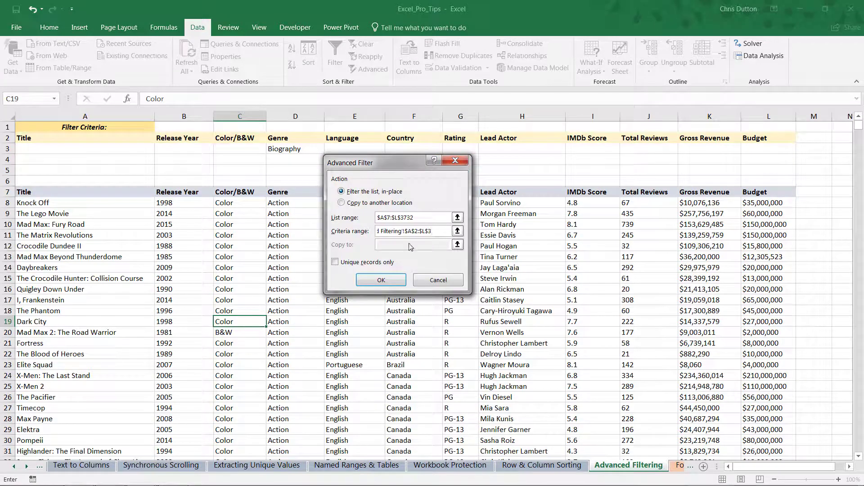
left_click(381, 280)
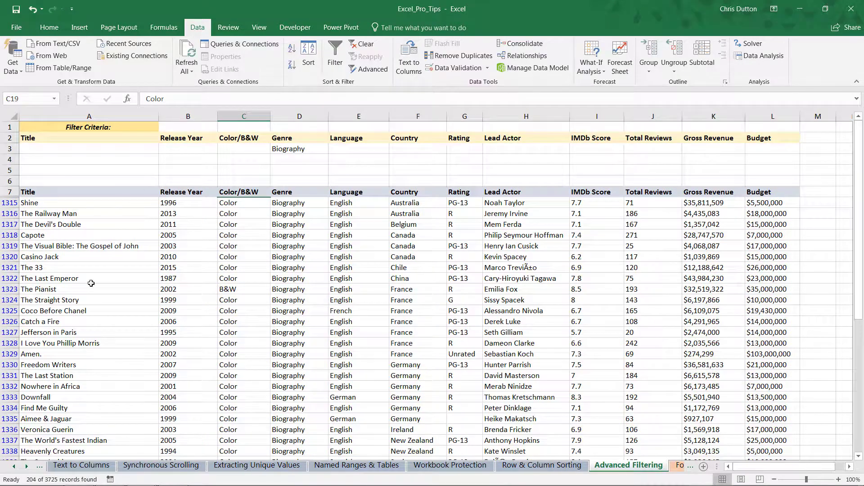
- Enter >8 as the IMDb Score criterion in I3
scroll(272, 303, "down", 20)
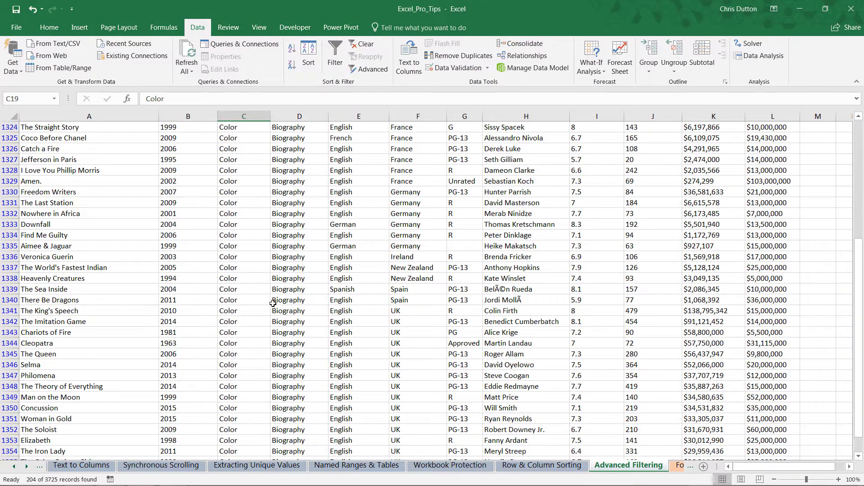
scroll(272, 303, "down", 6)
scroll(275, 243, "up", 20)
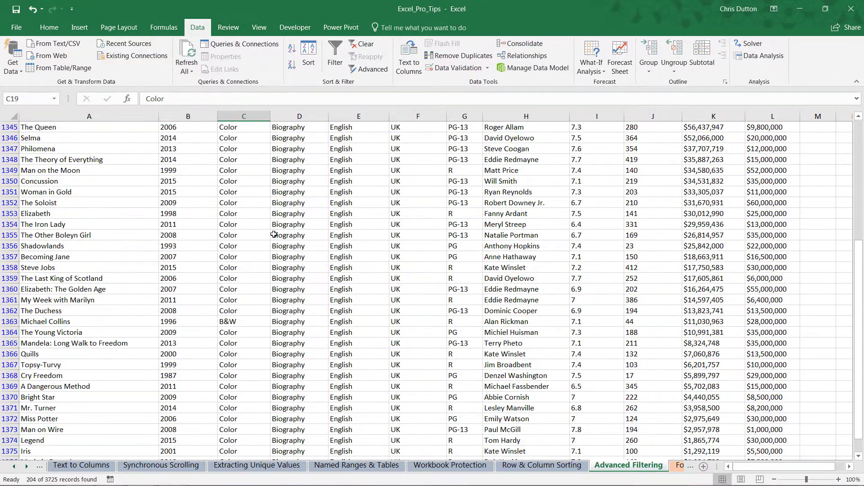
scroll(273, 235, "up", 2)
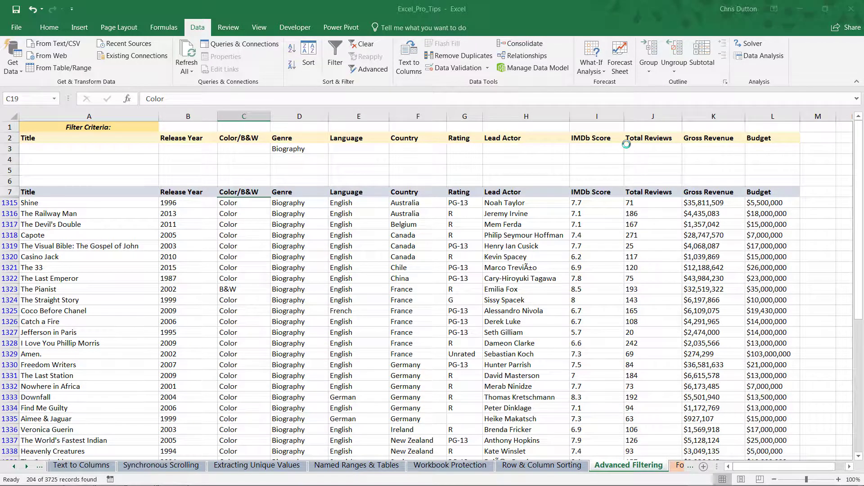
left_click(579, 149)
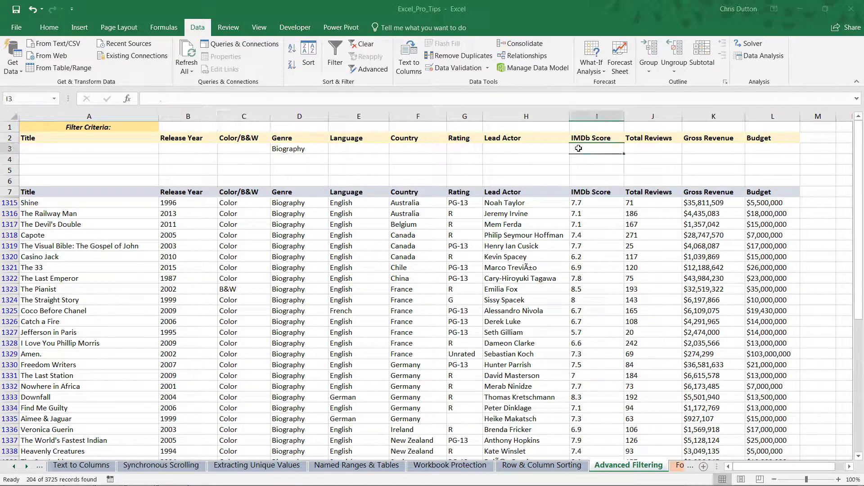
type(">8")
left_click(572, 167)
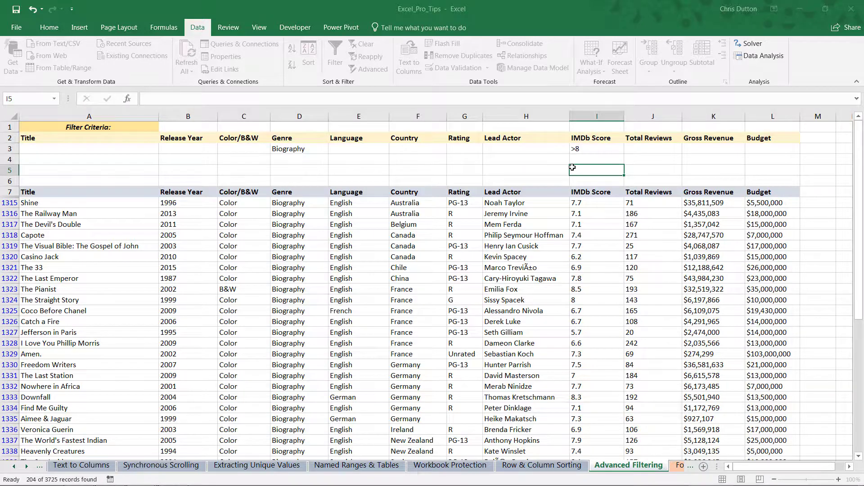
- Enter The* as the Title criterion in A3 and clear the filter to show all records
left_click(92, 149)
type("The*")
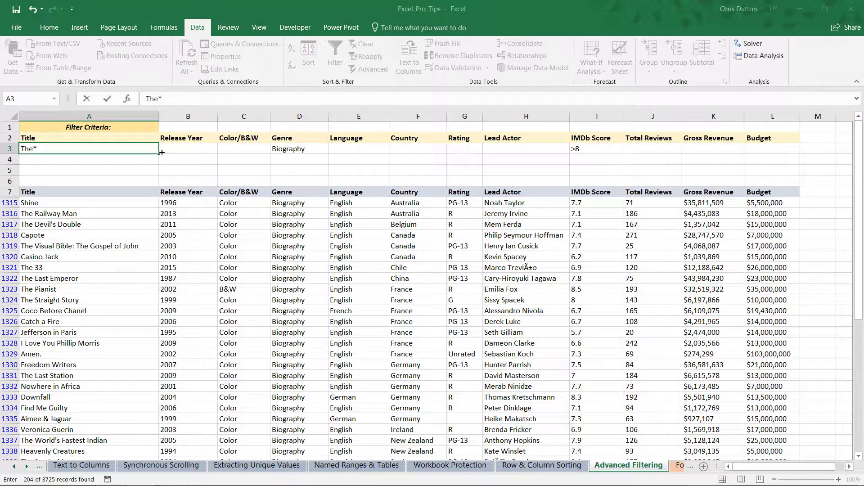
left_click(289, 267)
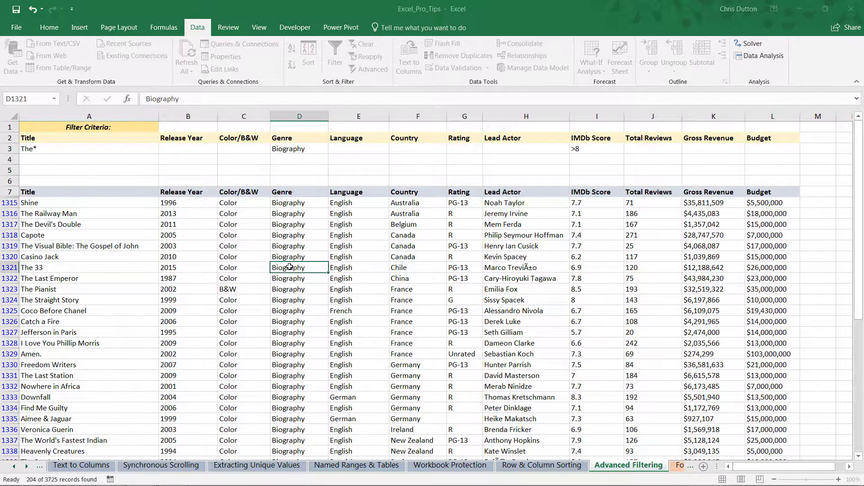
left_click(333, 63)
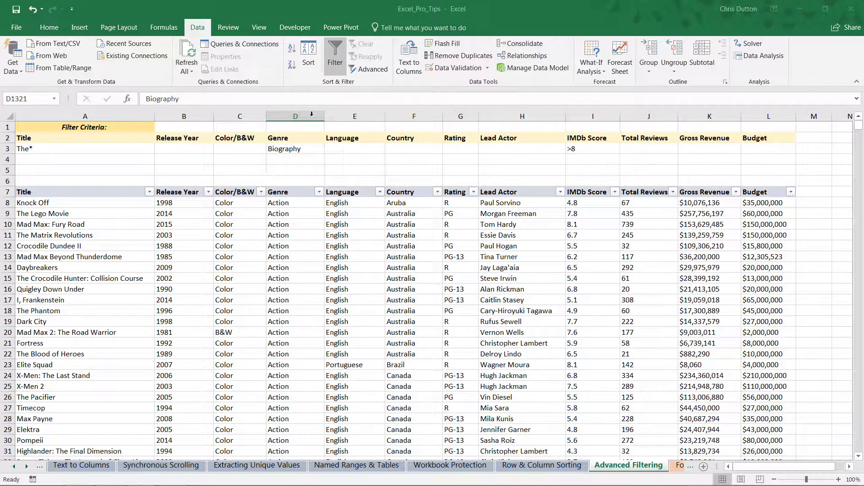
- Rerun Advanced Filter with list range A7:L3732 and criteria A2:L3, leaving 5 movies
left_click(367, 76)
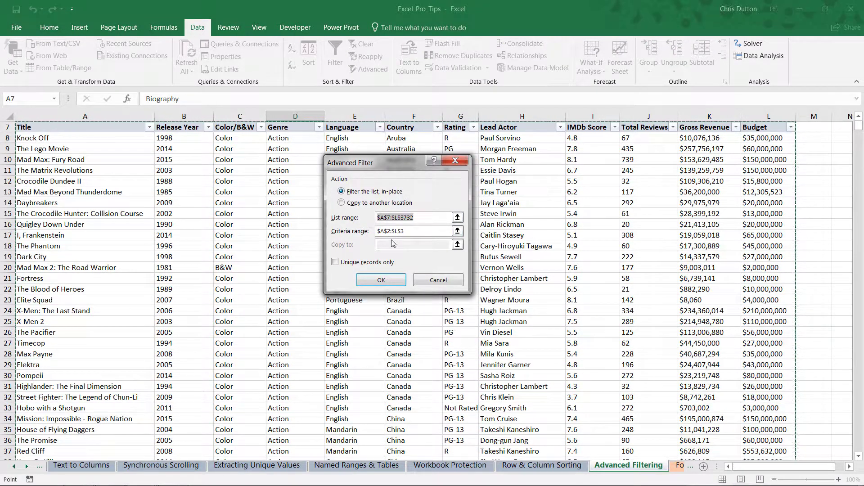
scroll(201, 163, "up", 2)
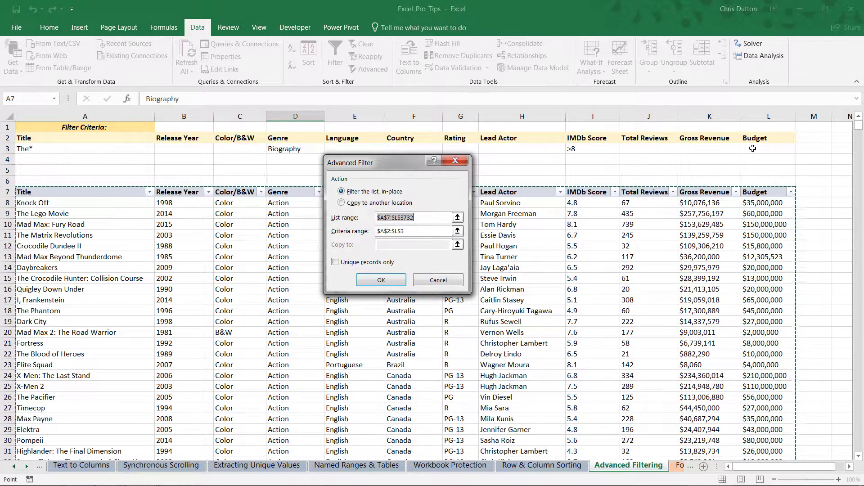
left_click(369, 281)
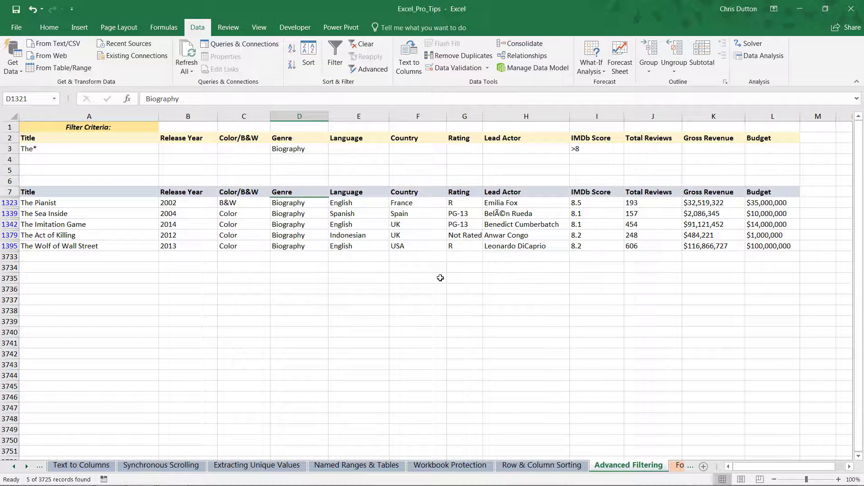
- Turn on column filters and filter the Genre column to Biography only
left_click(335, 56)
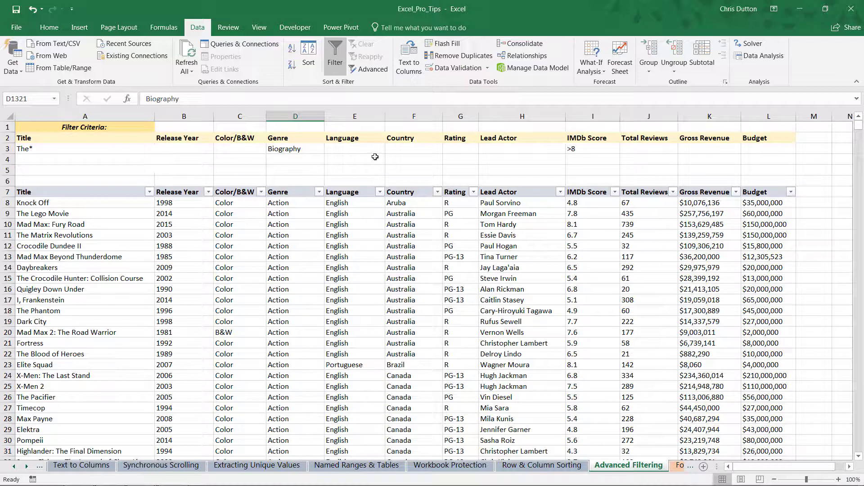
left_click(319, 192)
left_click(205, 301)
left_click(205, 336)
left_click(256, 387)
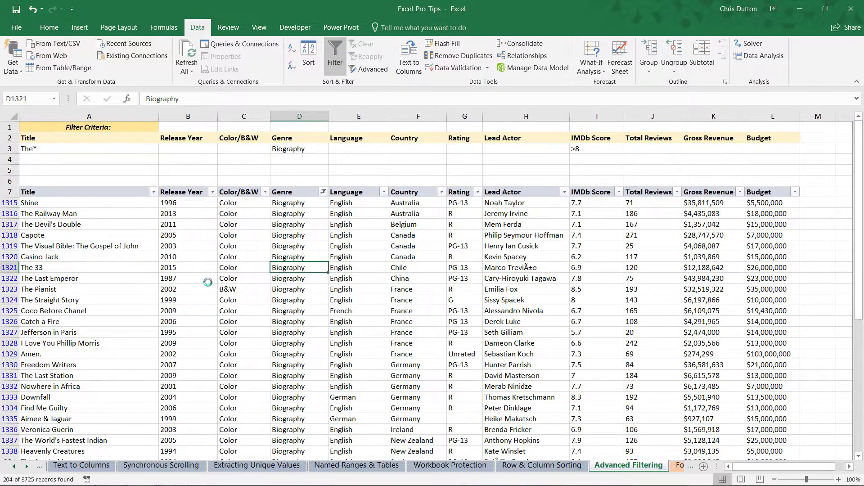
- Filter the Title column to titles beginning with 'The'
left_click(154, 192)
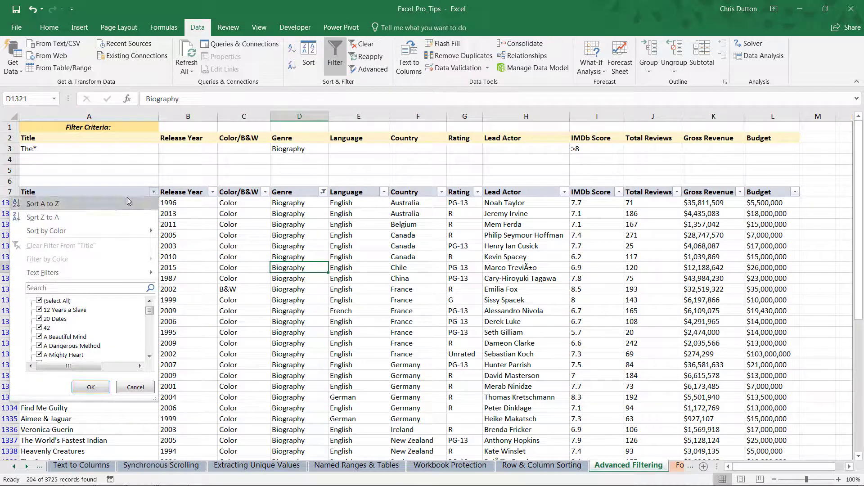
mouse_move(75, 277)
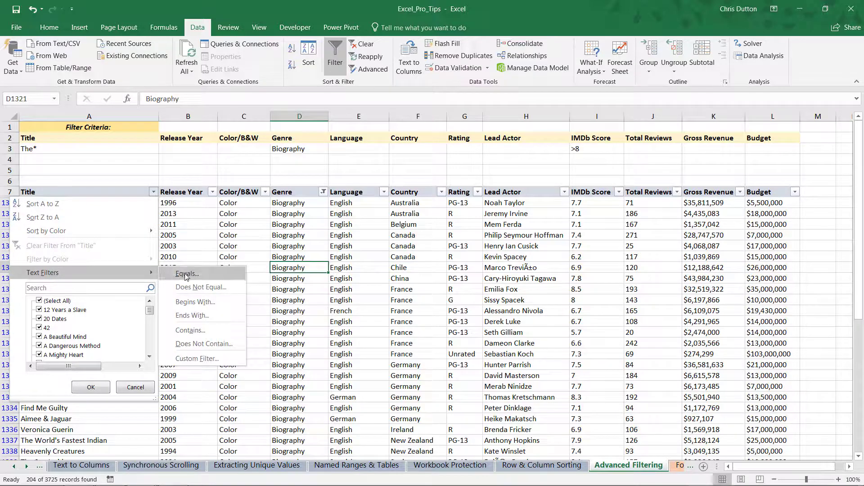
left_click(196, 302)
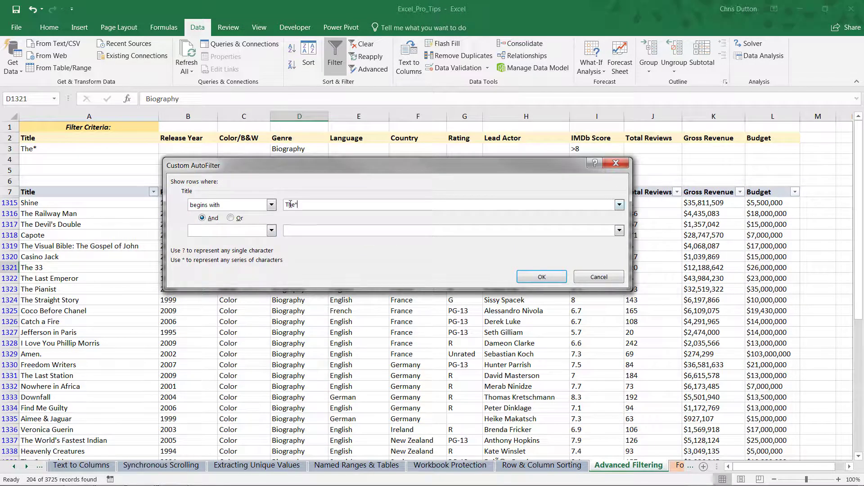
left_click(541, 277)
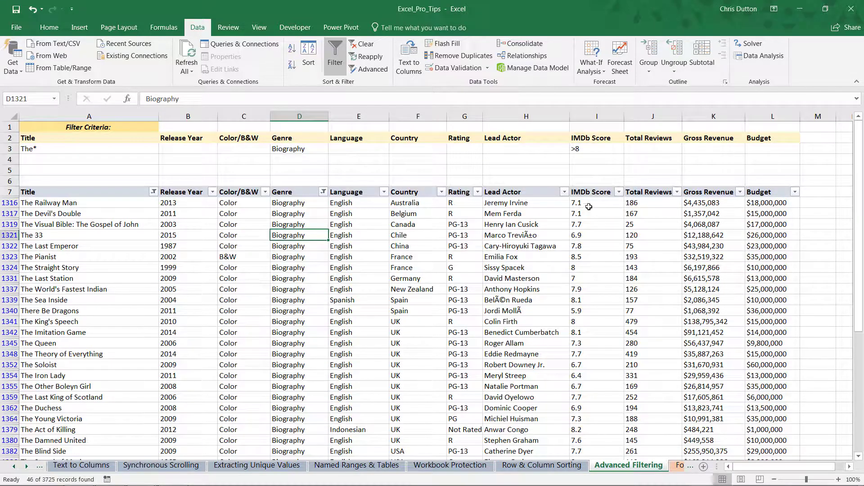
- Filter IMDb Score to values greater than 8
left_click(619, 192)
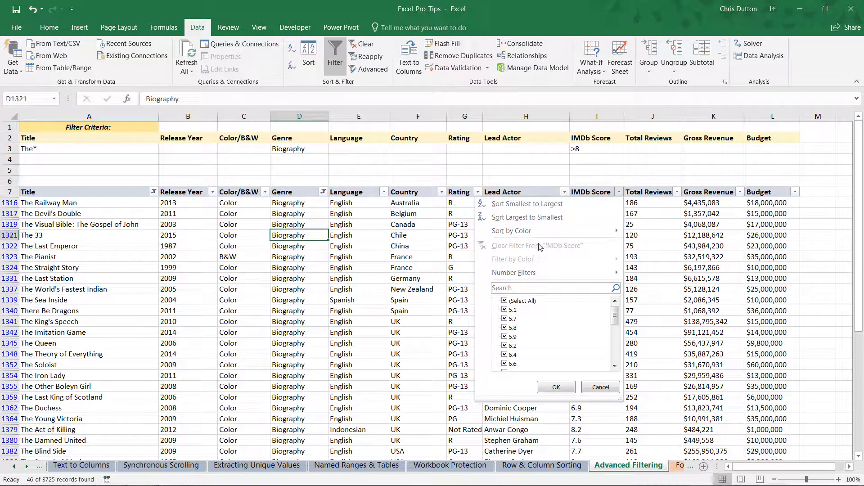
mouse_move(540, 272)
left_click(657, 307)
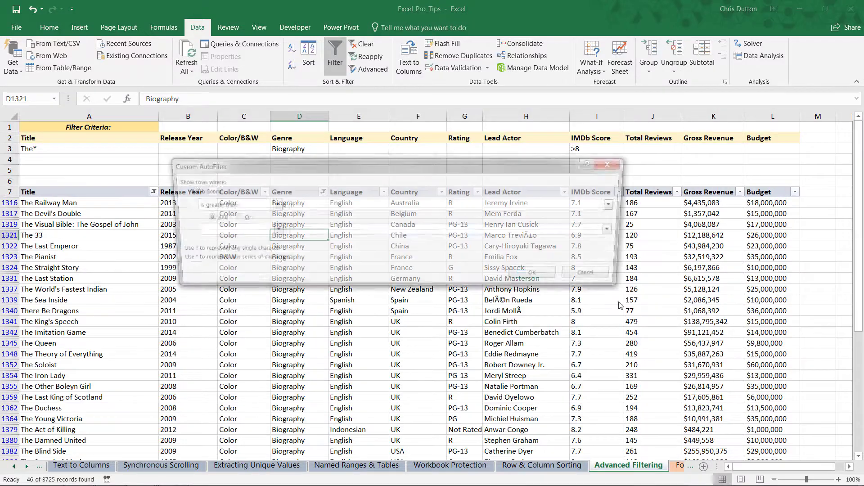
left_click(537, 278)
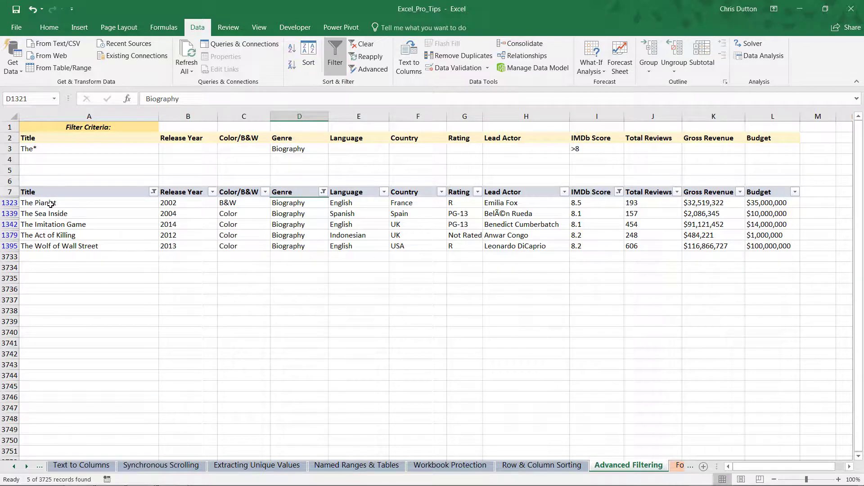
- Highlight the table header row, the filter criteria block, and the Biography criterion in D3
left_click_drag(46, 195, 788, 195)
left_click_drag(81, 131, 769, 148)
left_click(277, 151)
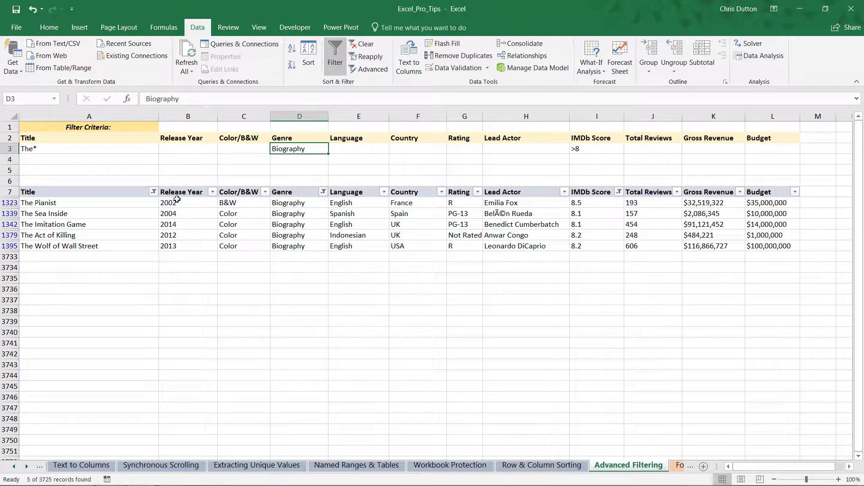
- Turn off the table filters to show every movie and enter Family in D4 under Biography
left_click(272, 203)
left_click(335, 56)
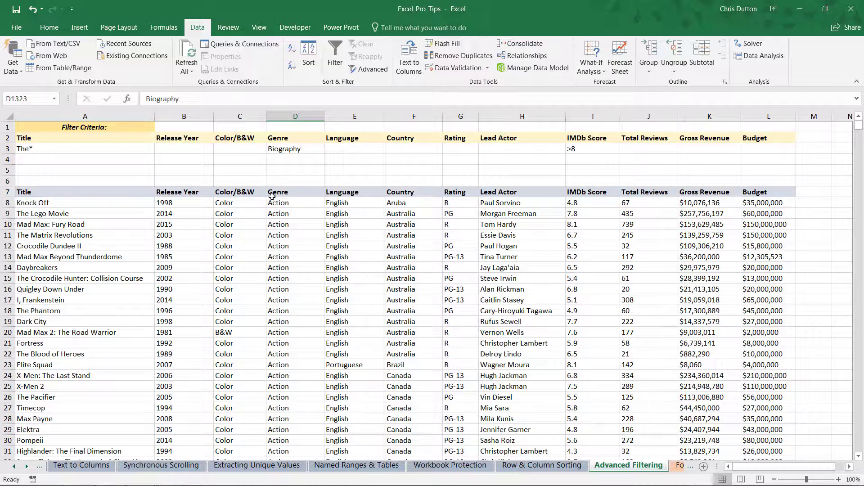
left_click(293, 160)
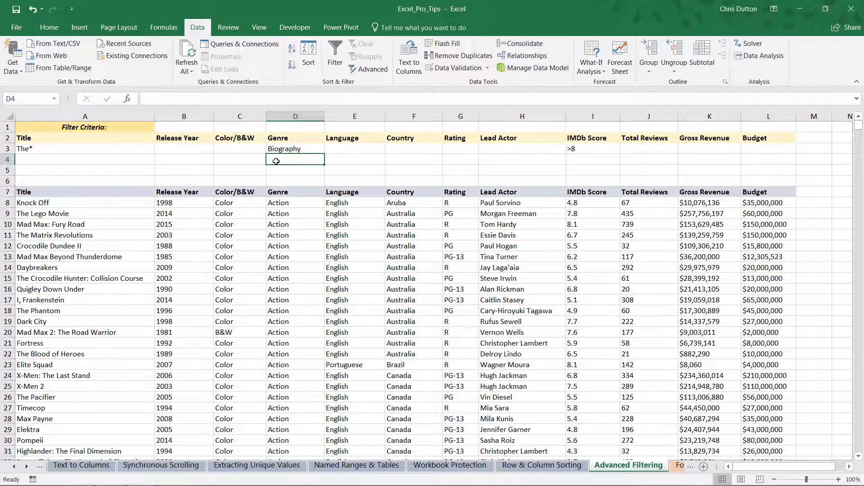
key("Up")
key("Down")
type("Famil")
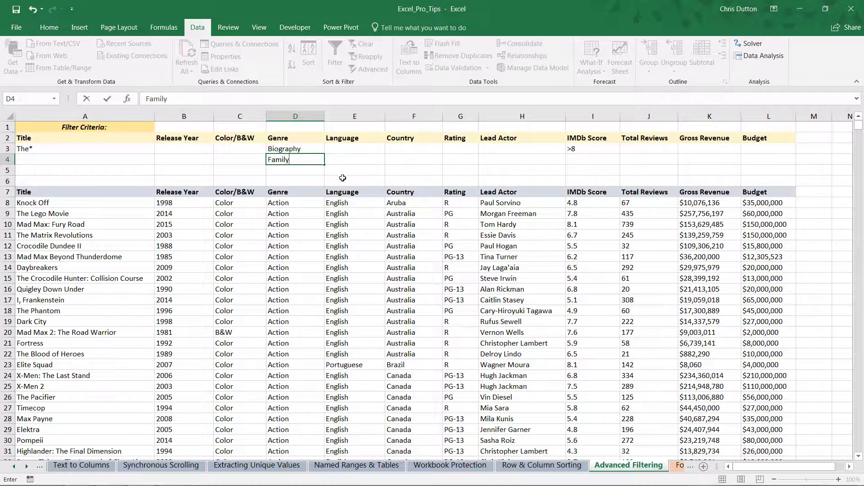
type("y")
key("Return")
- Extend the Advanced Filter criteria range to $A$2:$L$4 and rerun it, showing 8 movies
left_click(311, 260)
left_click(369, 69)
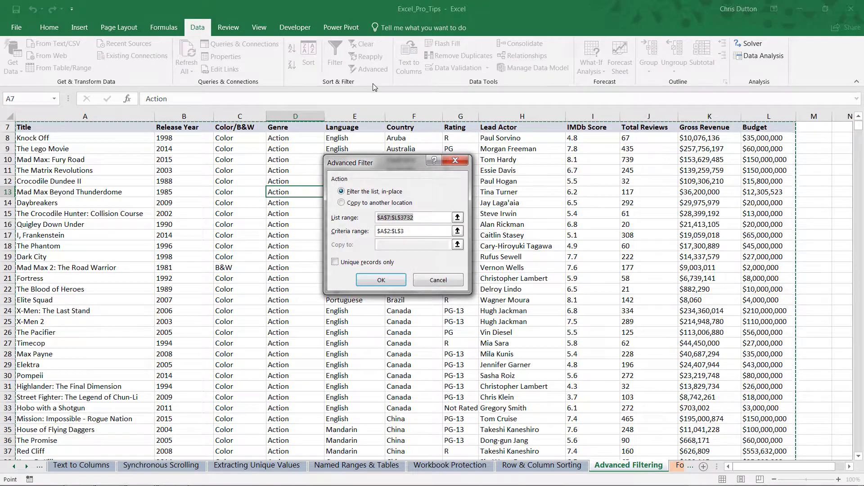
scroll(392, 198, "up", 2)
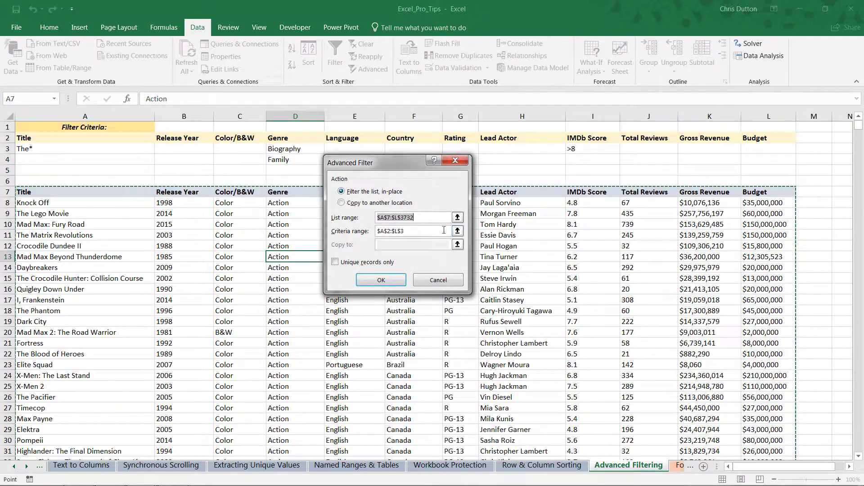
left_click(457, 231)
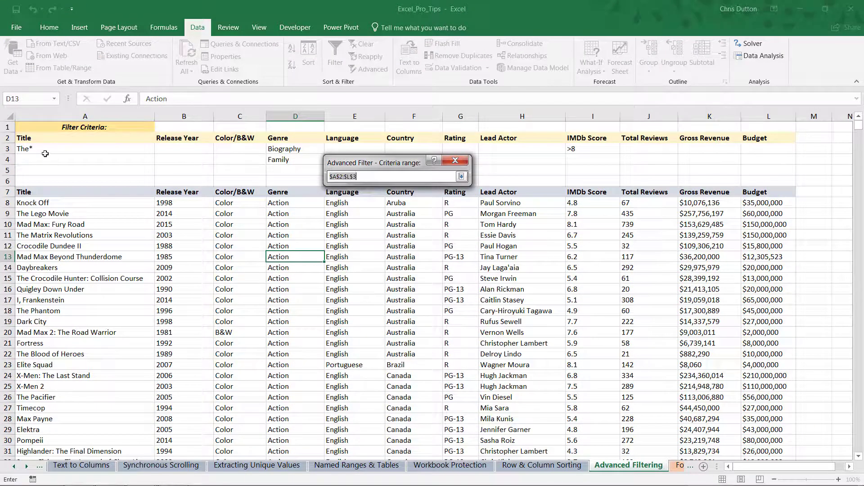
left_click(400, 175)
type("4")
left_click(461, 177)
left_click(388, 281)
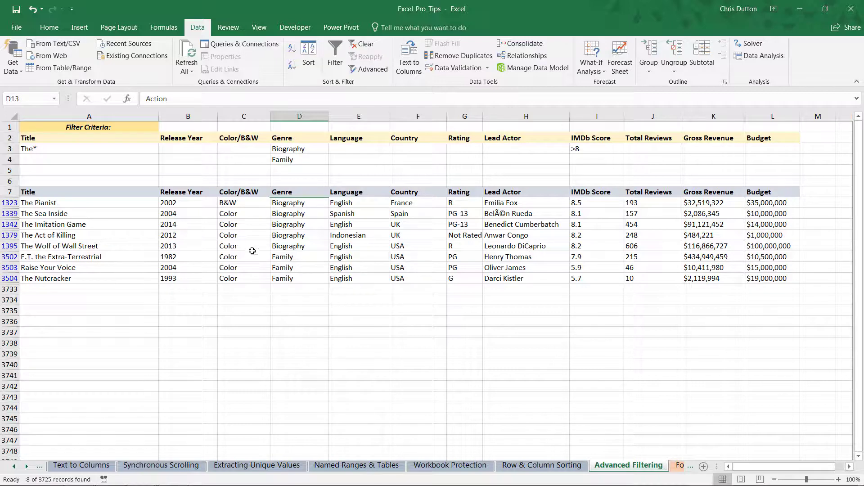
left_click(60, 150)
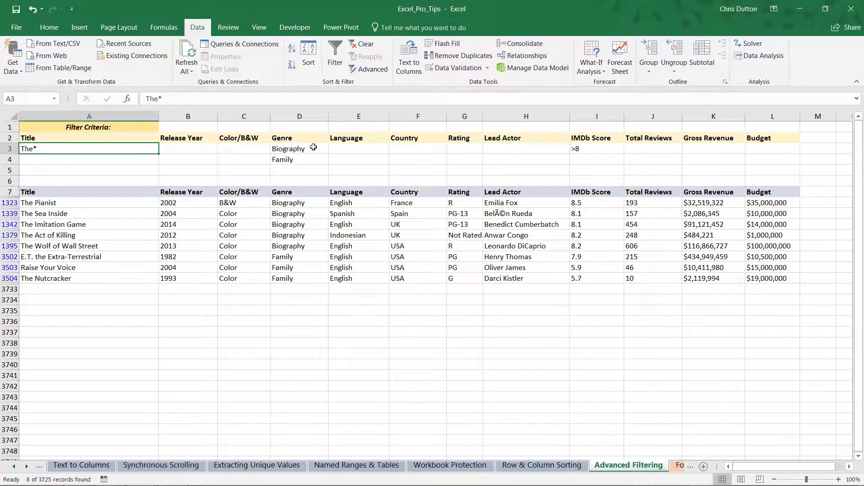
left_click(590, 152)
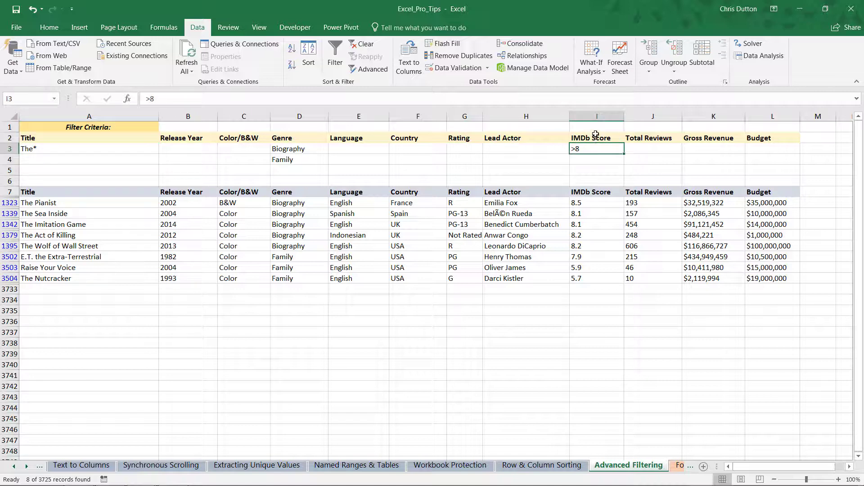
left_click_drag(107, 203, 769, 247)
left_click(127, 147)
left_click_drag(128, 146, 757, 148)
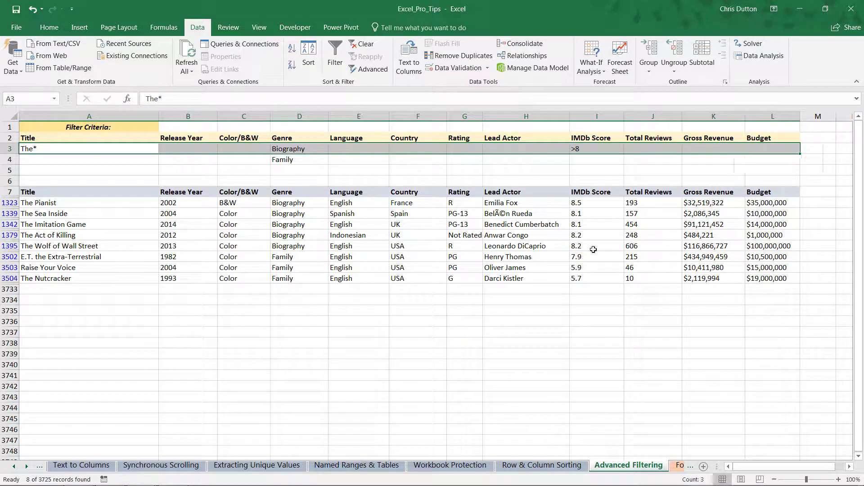
left_click_drag(584, 256, 585, 278)
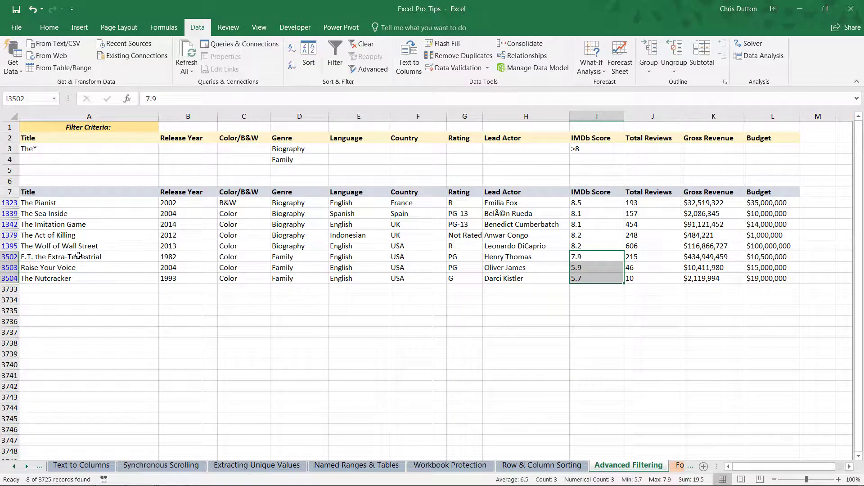
left_click_drag(79, 256, 79, 277)
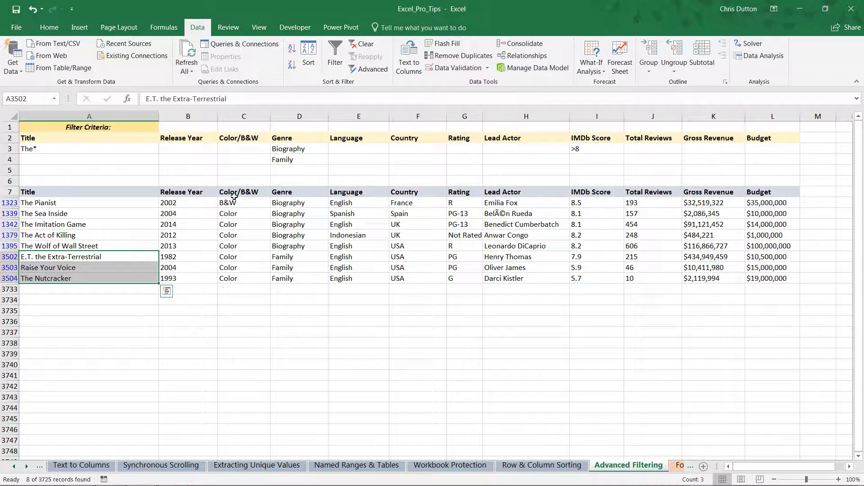
- Replace Family with Action as the Genre criterion in D4
left_click(289, 160)
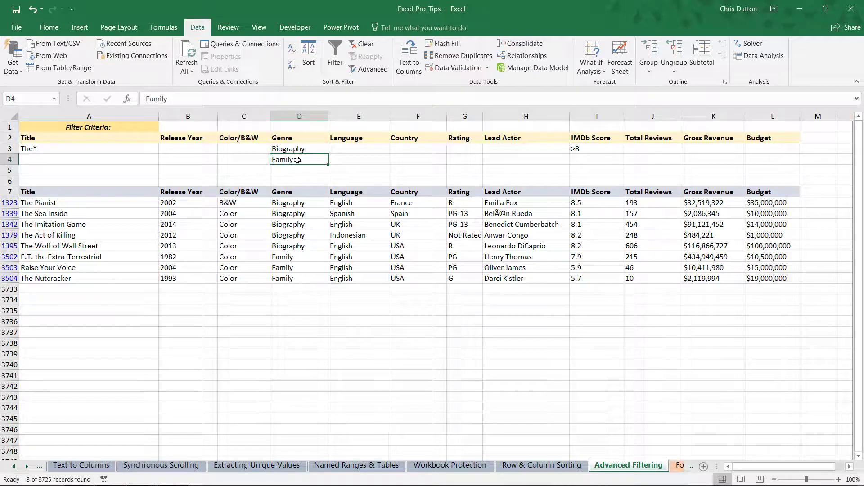
type("Action")
key("Return")
left_click(297, 160)
- Enter >2005 for Release Year in B4 and >8.5 for IMDb Score in I4
key("Left")
key("Left")
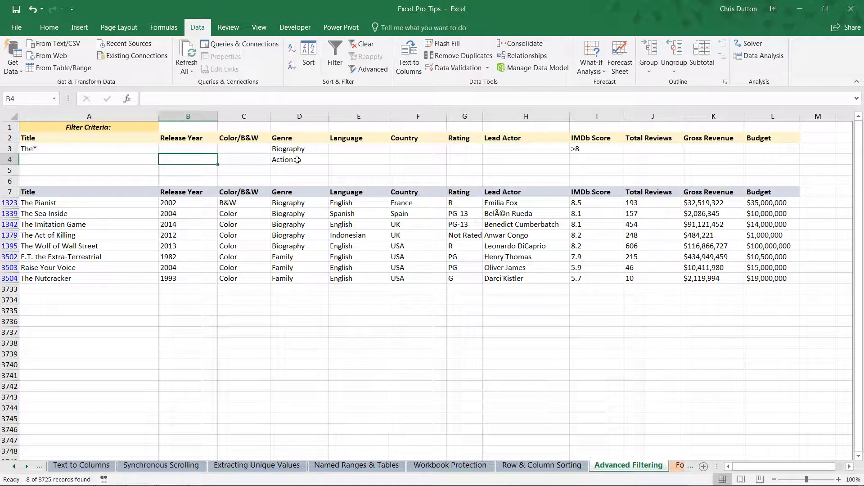
type(">2005")
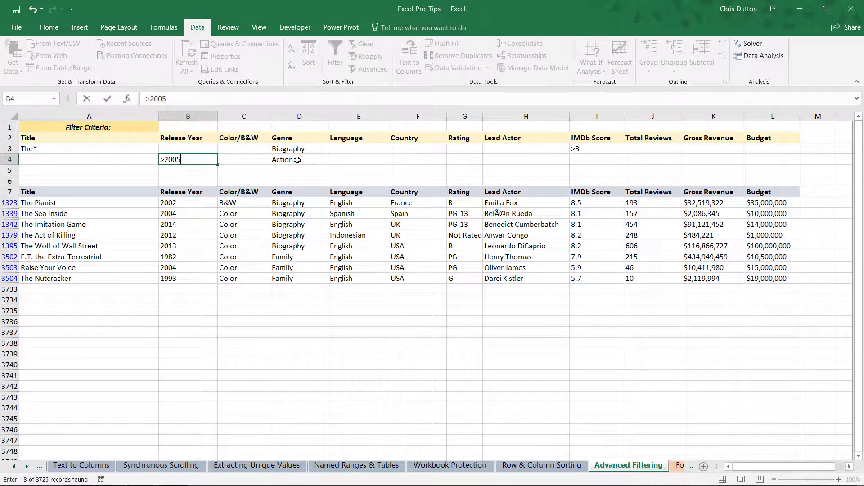
key("Right")
key("Right")
key("Right")
key("Right")
key("Right")
key("Right")
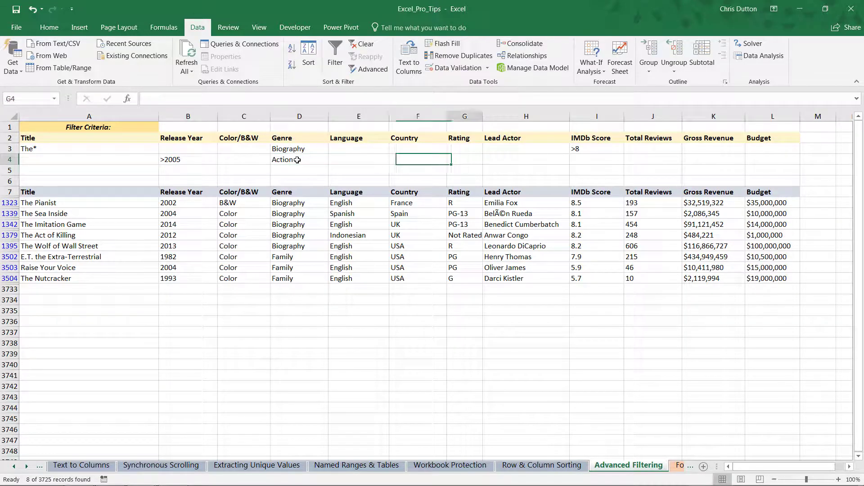
key("Right")
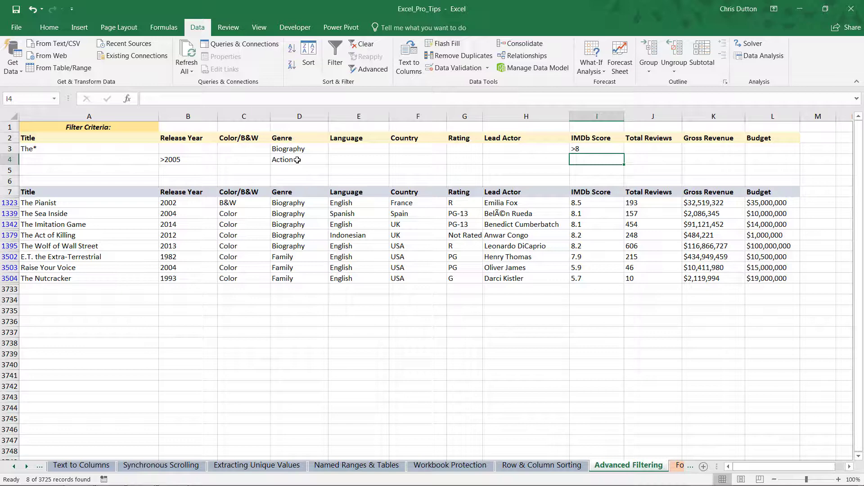
type(">8.5")
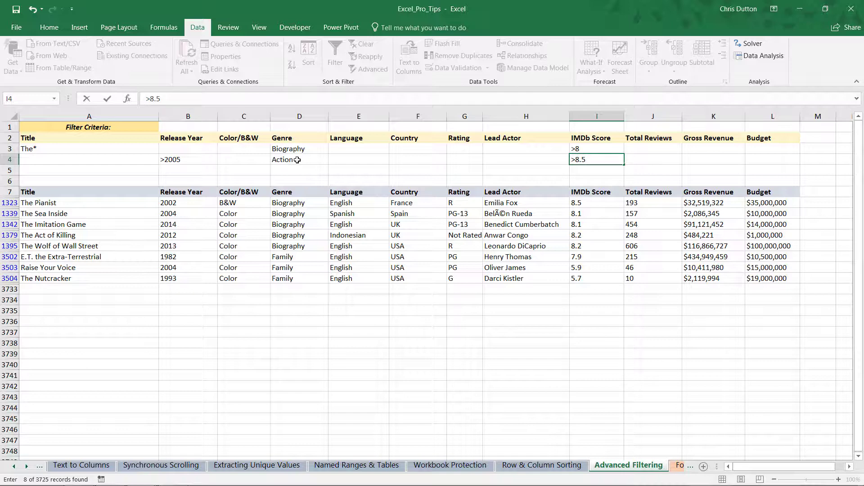
left_click(329, 234)
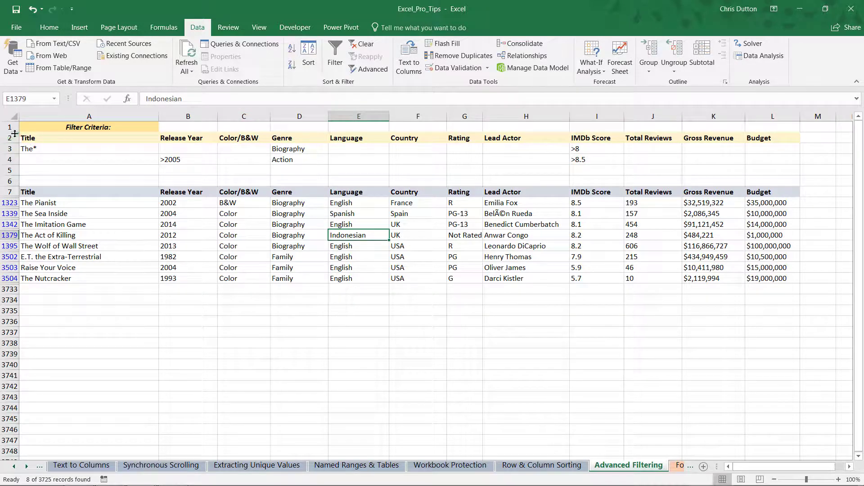
- Rerun Advanced Filter with criteria range $A$2:$L$4, leaving 7 movies
left_click_drag(27, 139, 760, 157)
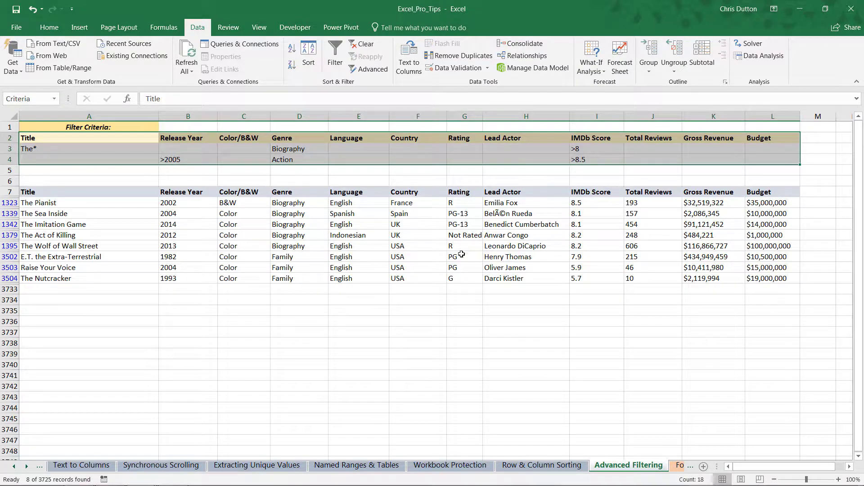
left_click(465, 256)
left_click(364, 69)
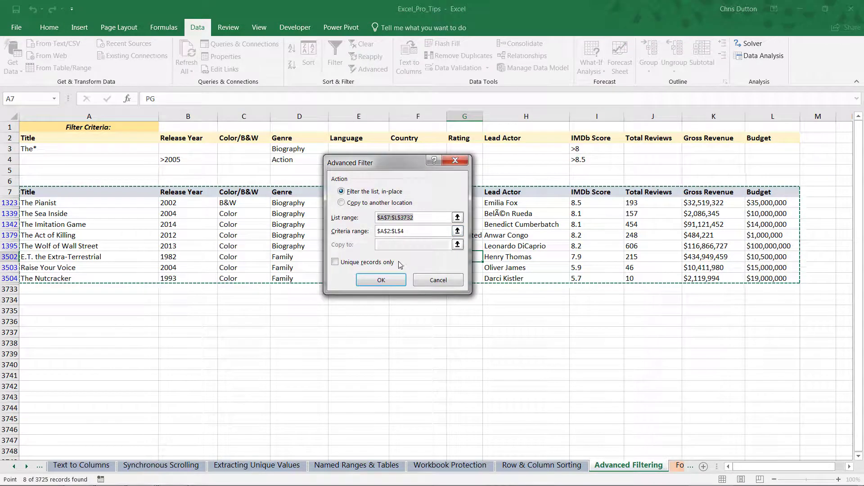
left_click(385, 276)
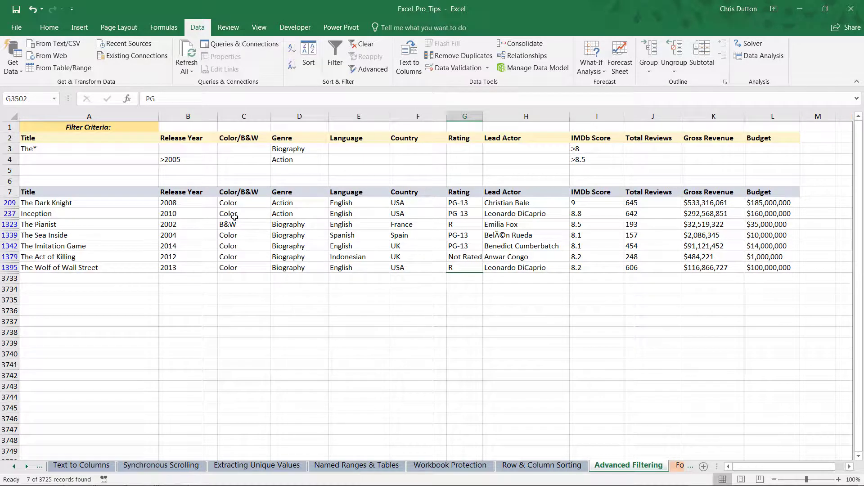
- Highlight the Action movies' years and scores, the Biography genres, and the first criteria row
left_click_drag(163, 204, 164, 214)
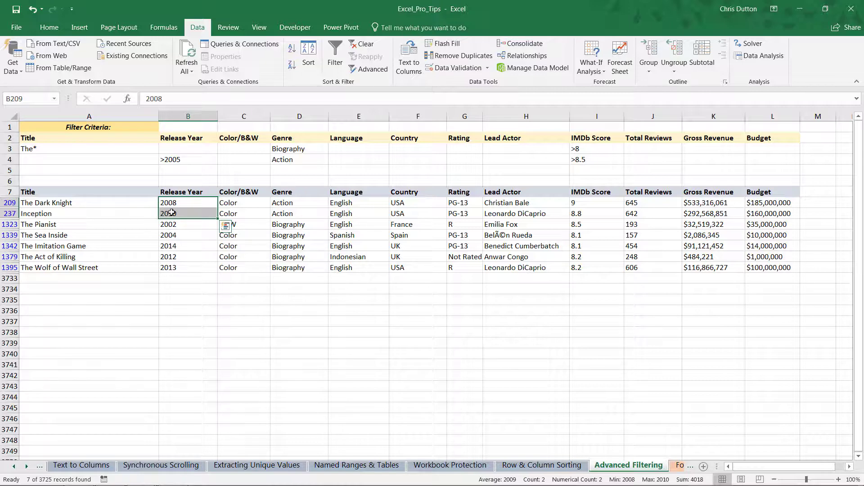
left_click_drag(579, 203, 581, 213)
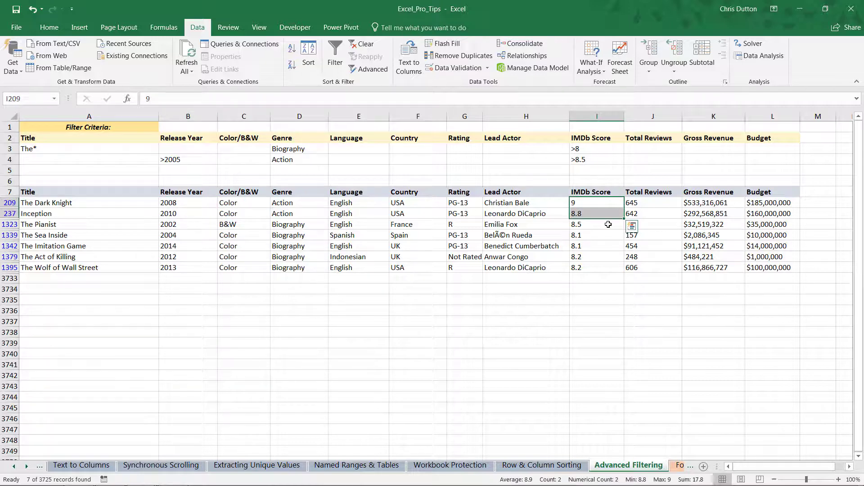
left_click_drag(283, 224, 334, 280)
left_click_drag(113, 148, 795, 149)
left_click(407, 245)
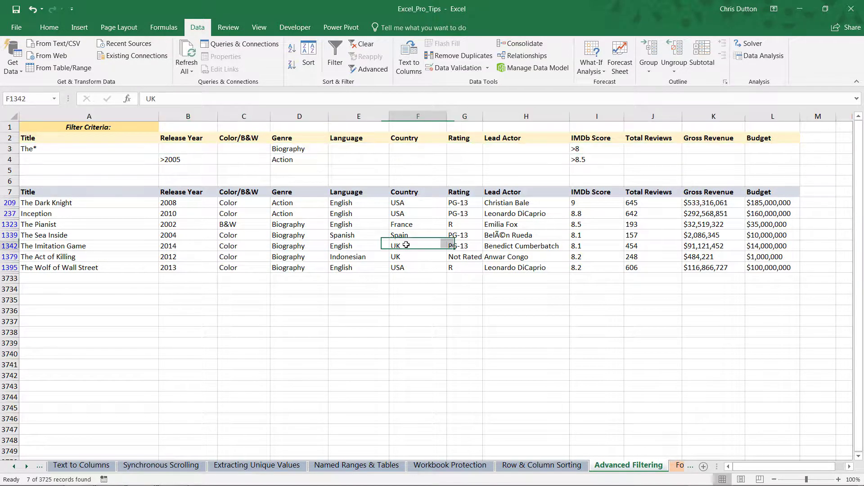